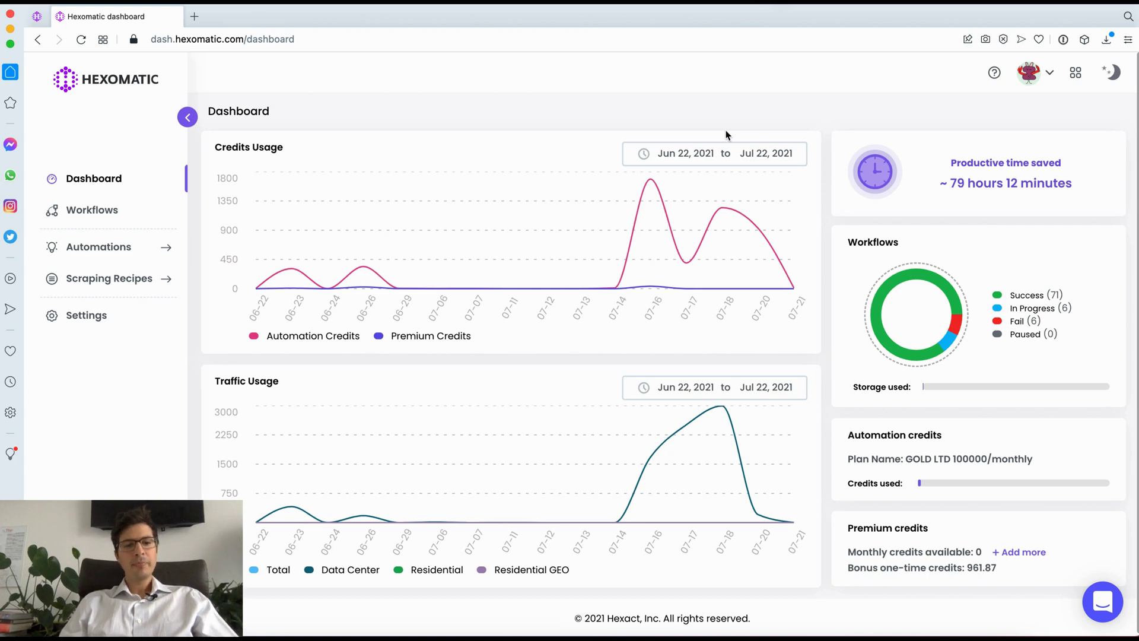
{"action": "left_click", "coordinate": [102, 278]}
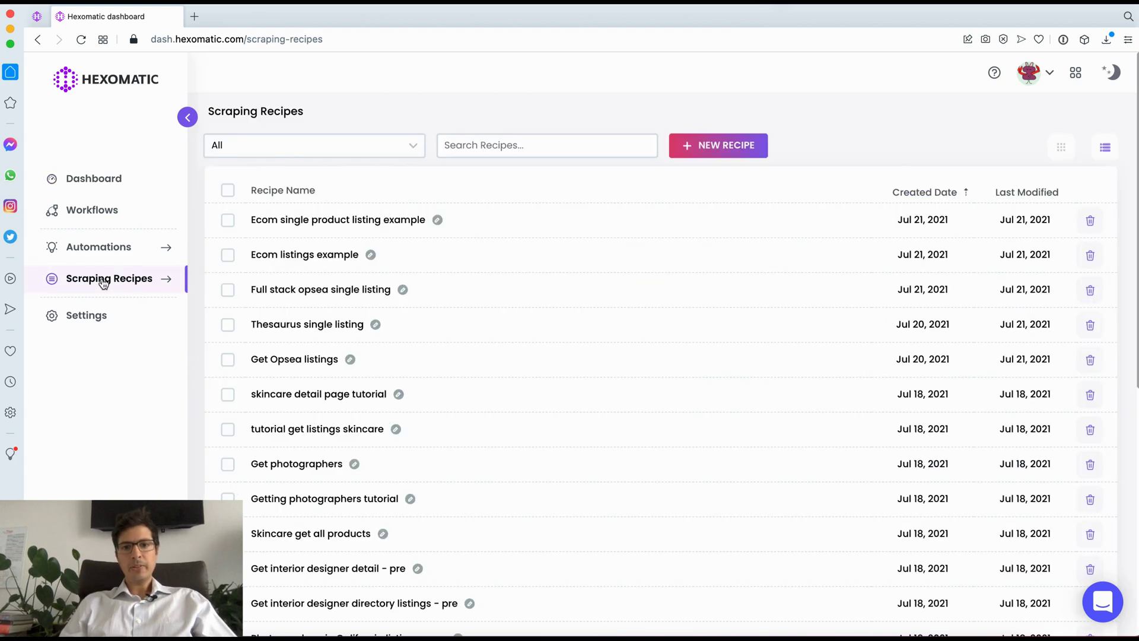
{"action": "left_click", "coordinate": [709, 144]}
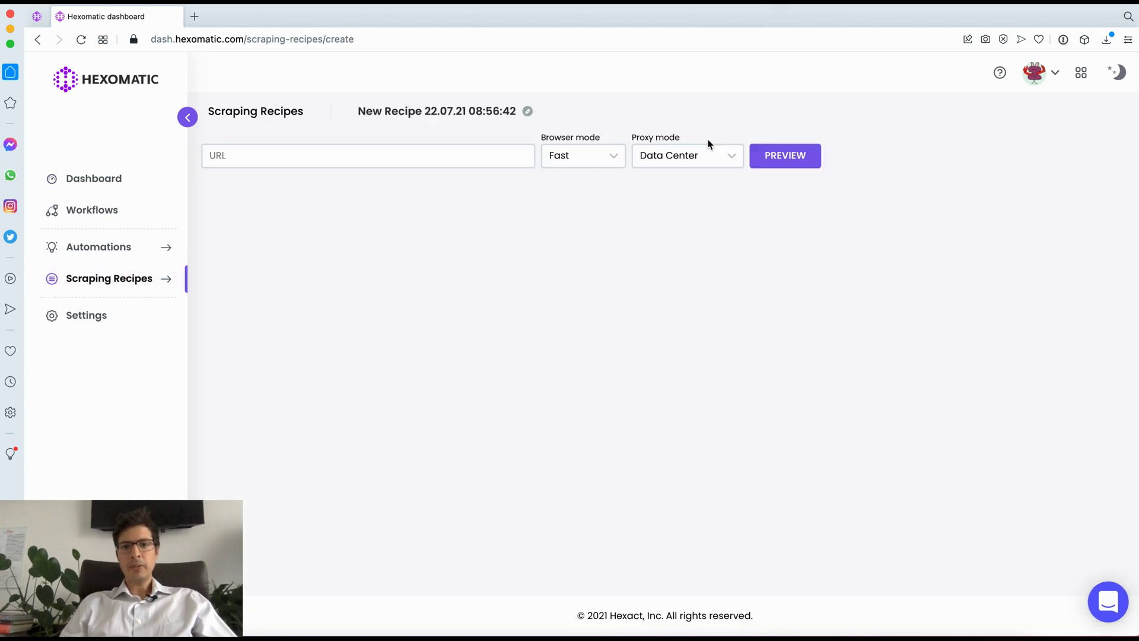
{"action": "left_click", "coordinate": [368, 146]}
{"action": "type", "text": "https://hexomatic.com/academy/"}
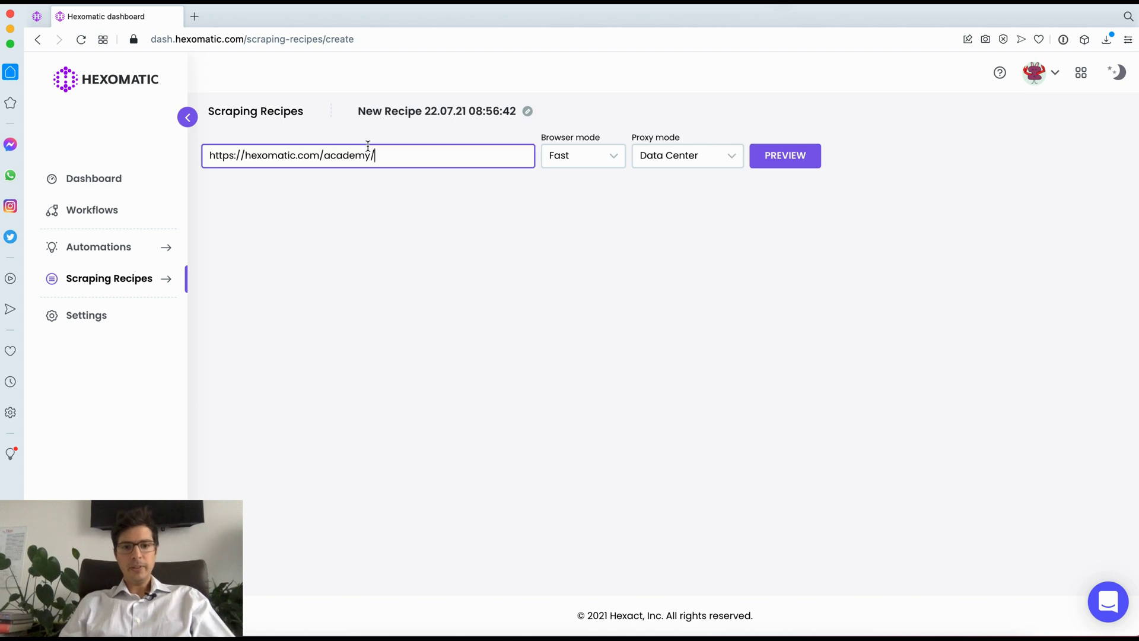
{"action": "left_click", "coordinate": [789, 156]}
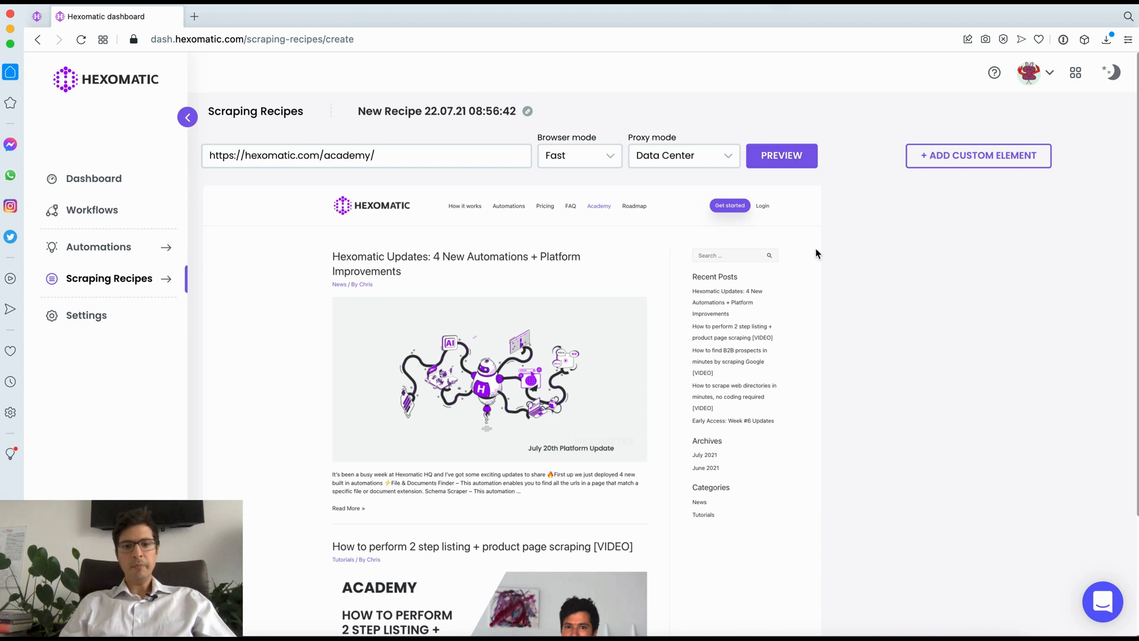
{"action": "scroll", "coordinate": [817, 254], "scroll_direction": "down", "scroll_amount": 1}
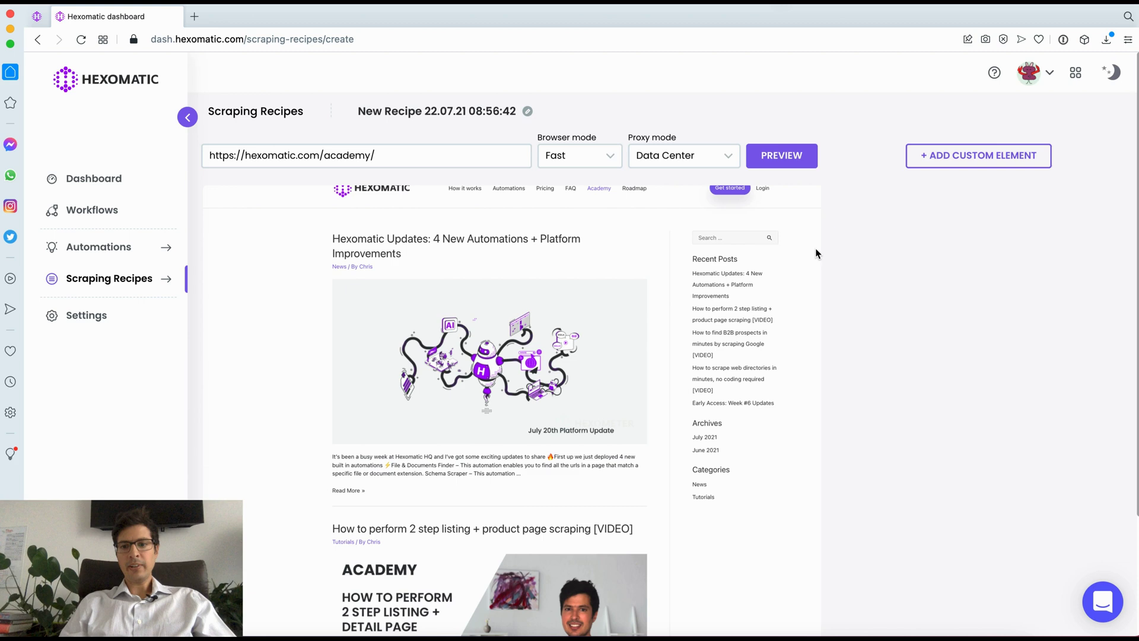
- Select all post titles and save them as a Text field named 'Titles'
{"action": "left_click", "coordinate": [431, 243]}
{"action": "left_click", "coordinate": [585, 310]}
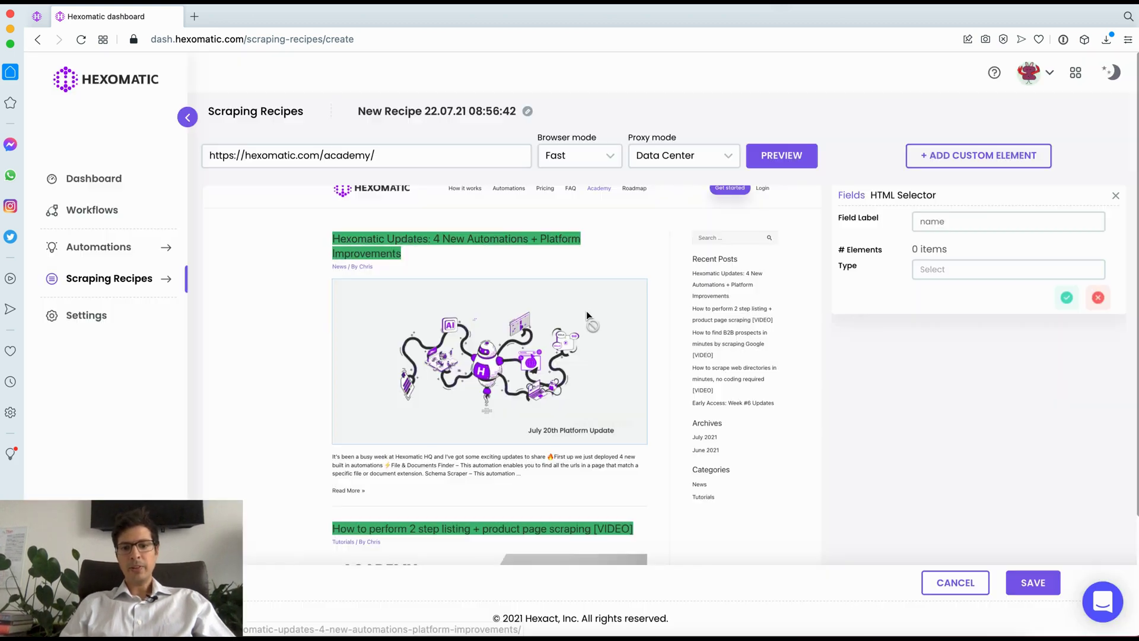
{"action": "double_click", "coordinate": [966, 219]}
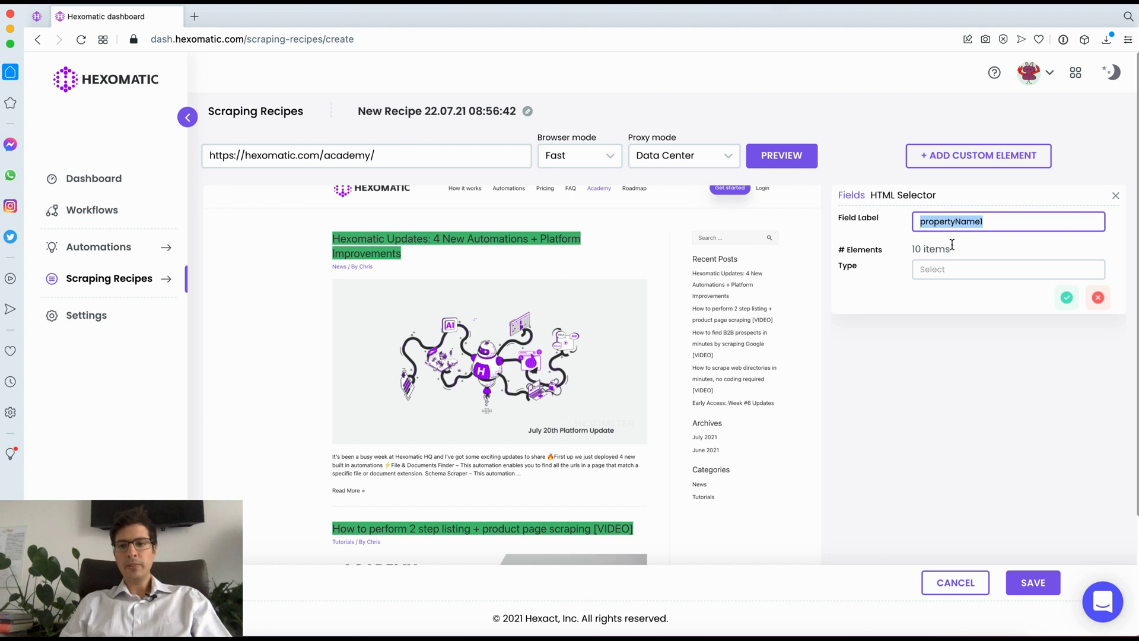
{"action": "type", "text": "Titles"}
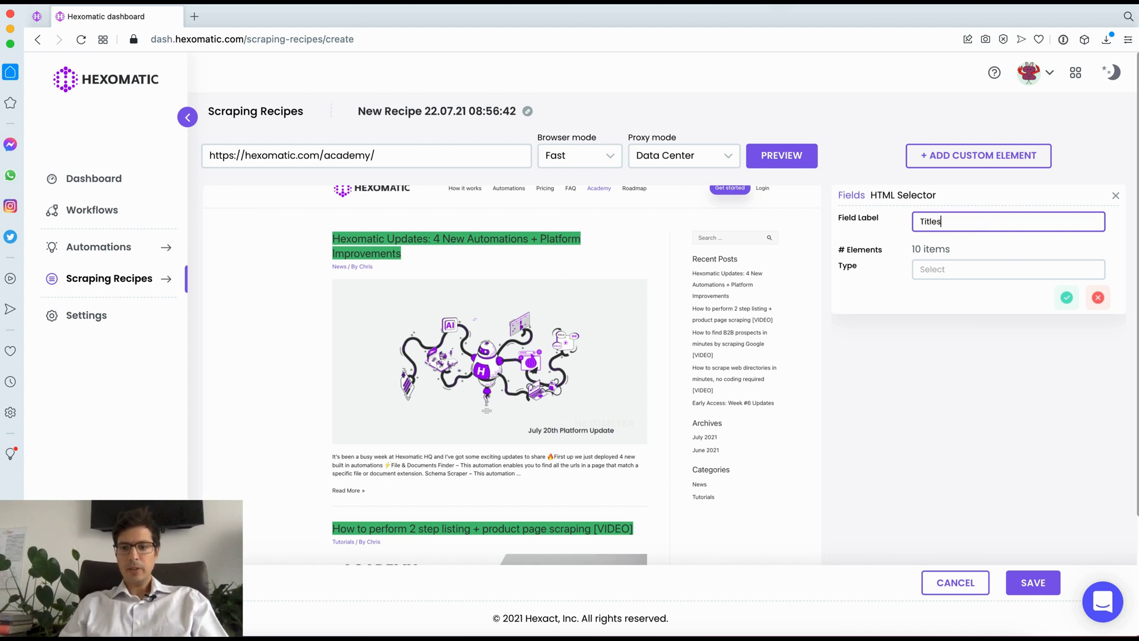
{"action": "left_click", "coordinate": [1007, 272]}
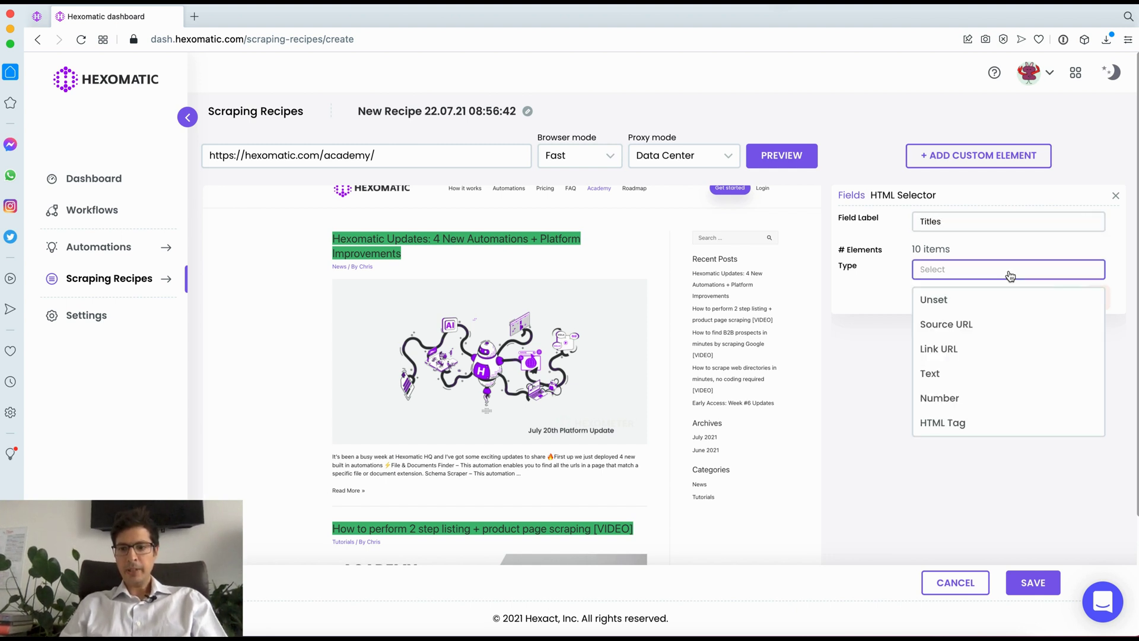
{"action": "left_click", "coordinate": [948, 371]}
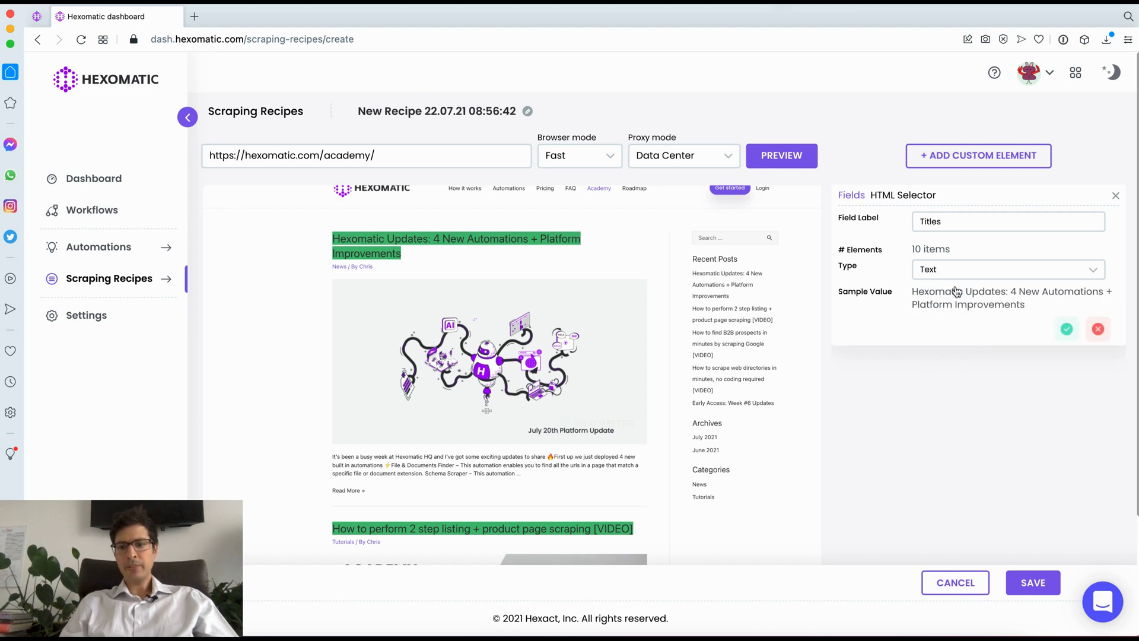
{"action": "left_click", "coordinate": [1066, 328]}
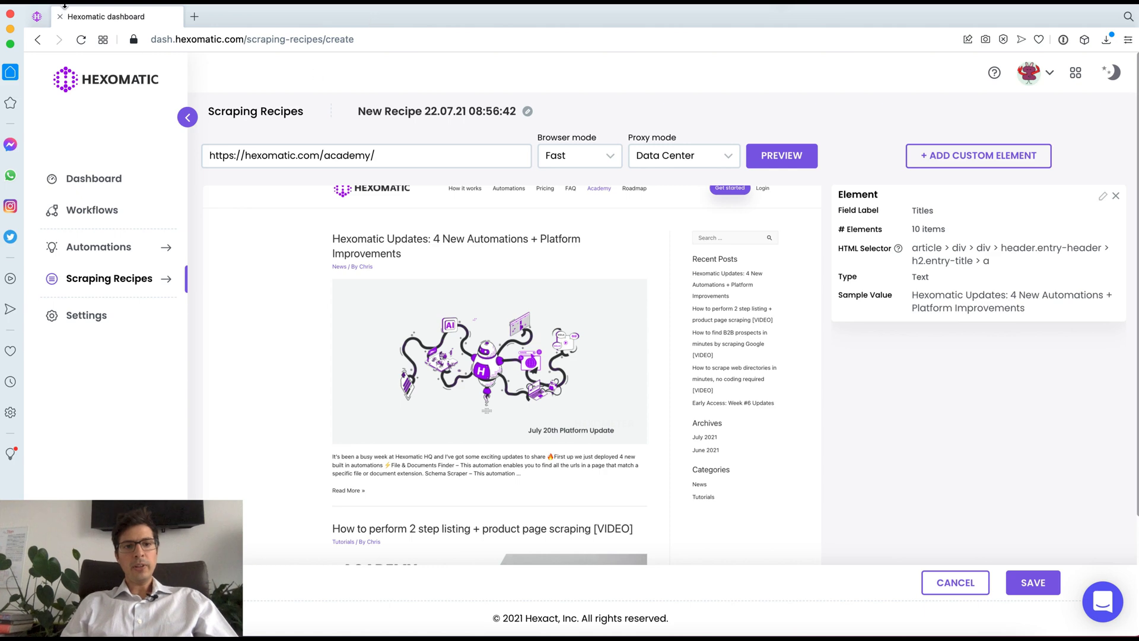
- On the live academy page, inspect the first post title's link element in DevTools
{"action": "left_click", "coordinate": [38, 18]}
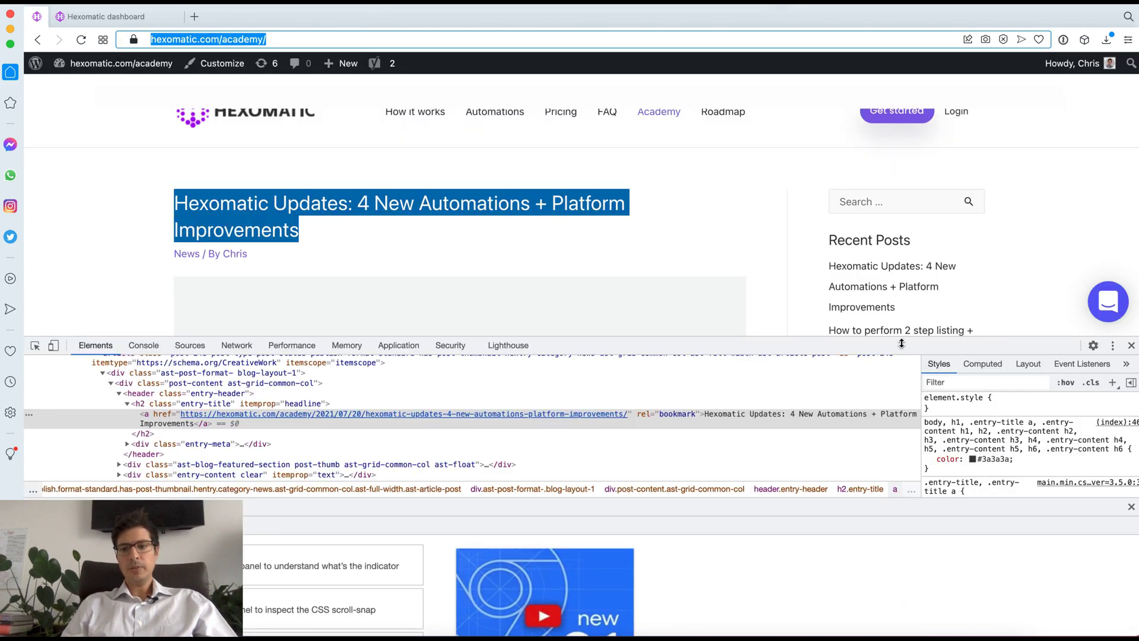
{"action": "left_click", "coordinate": [1131, 345]}
{"action": "left_click", "coordinate": [715, 222]}
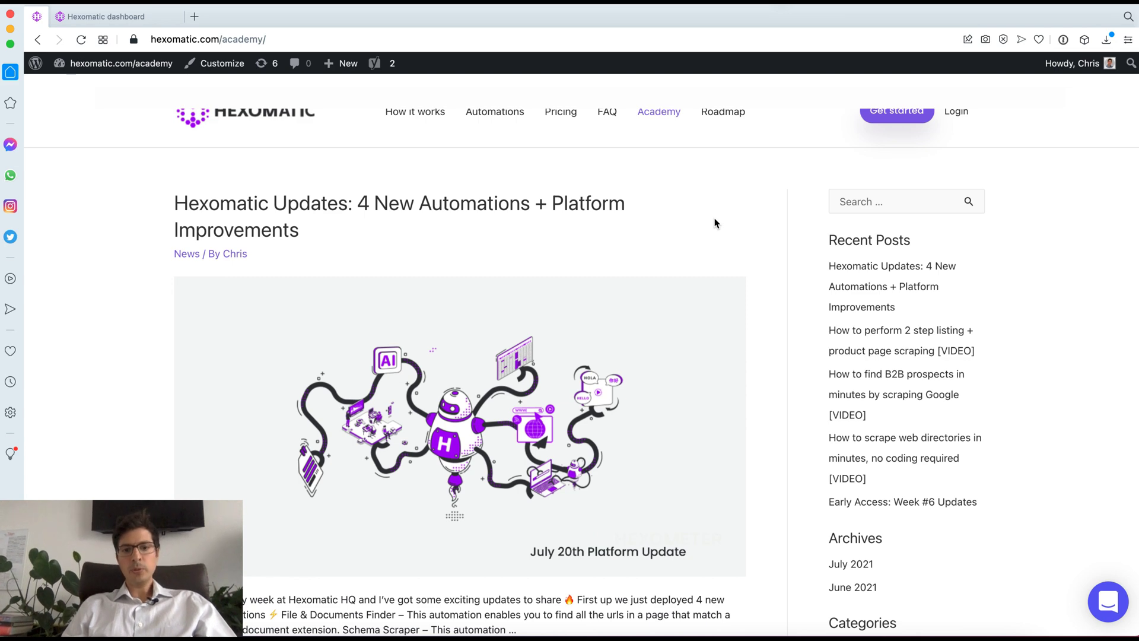
{"action": "scroll", "coordinate": [714, 223], "scroll_direction": "down", "scroll_amount": 9}
{"action": "scroll", "coordinate": [715, 223], "scroll_direction": "up", "scroll_amount": 9}
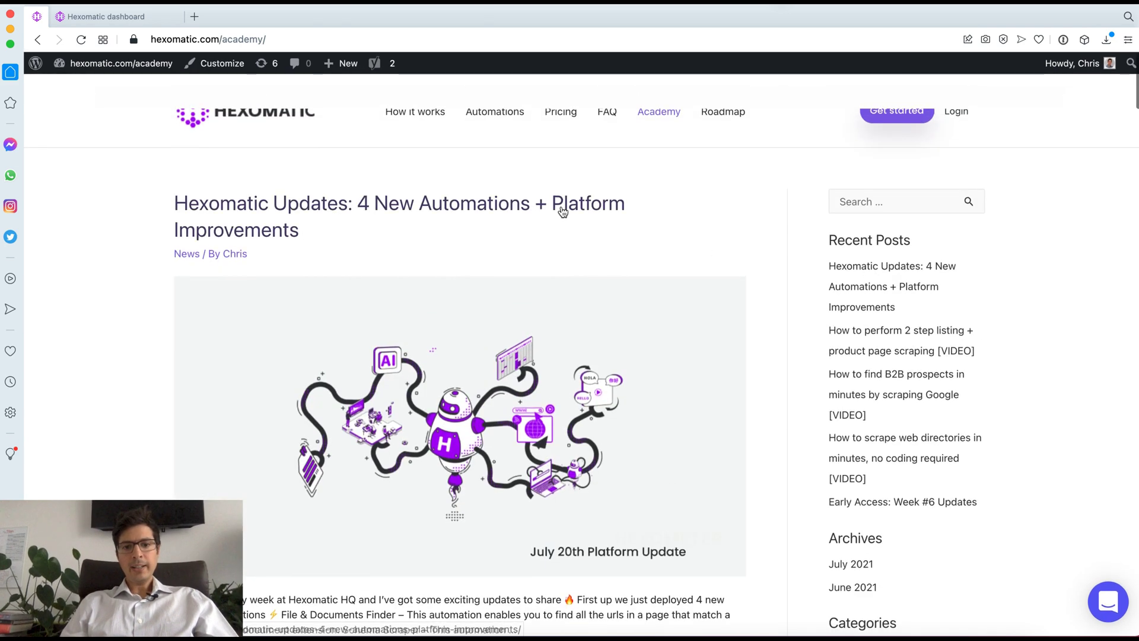
{"action": "right_click", "coordinate": [462, 208]}
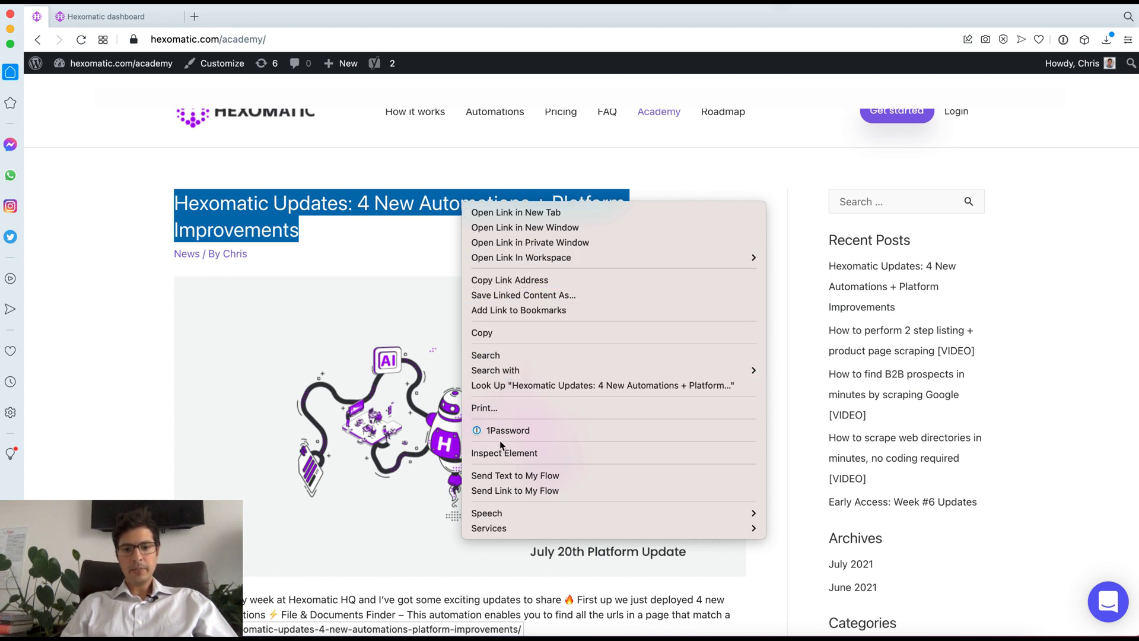
{"action": "left_click", "coordinate": [509, 455]}
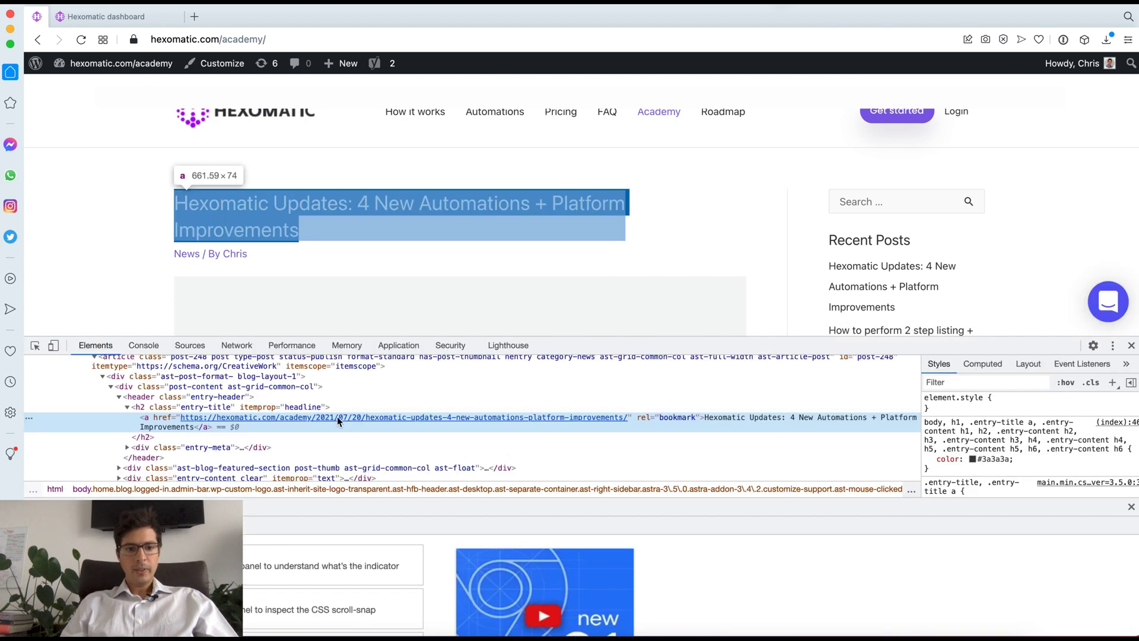
- Copy the CSS selector of the title's anchor element
{"action": "right_click", "coordinate": [148, 427]}
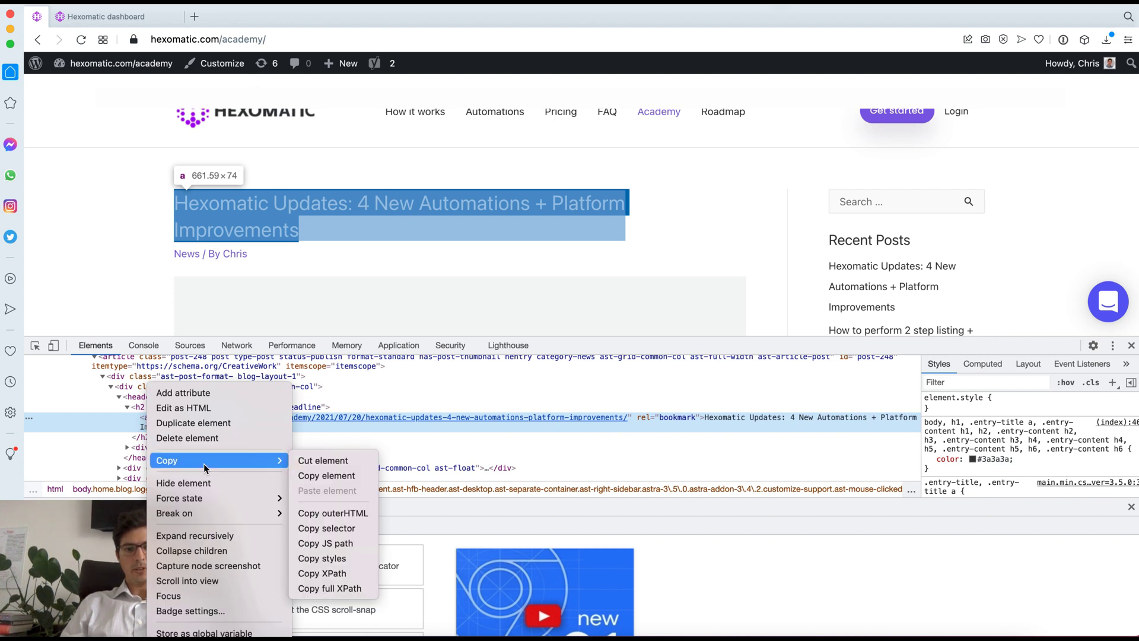
{"action": "mouse_move", "coordinate": [205, 464]}
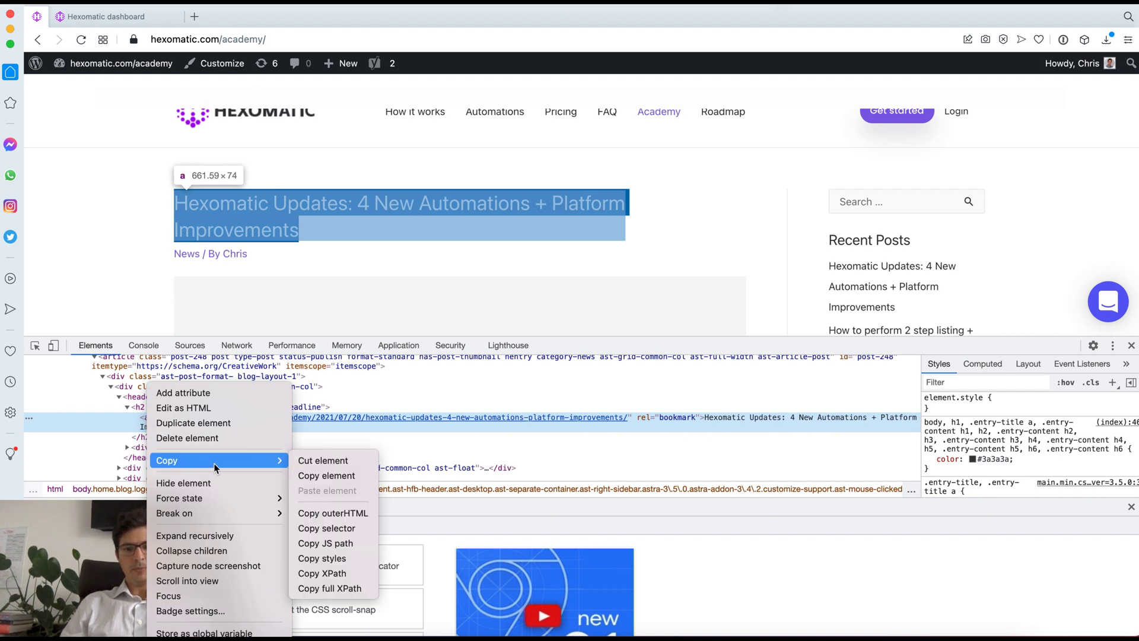
{"action": "left_click", "coordinate": [350, 531]}
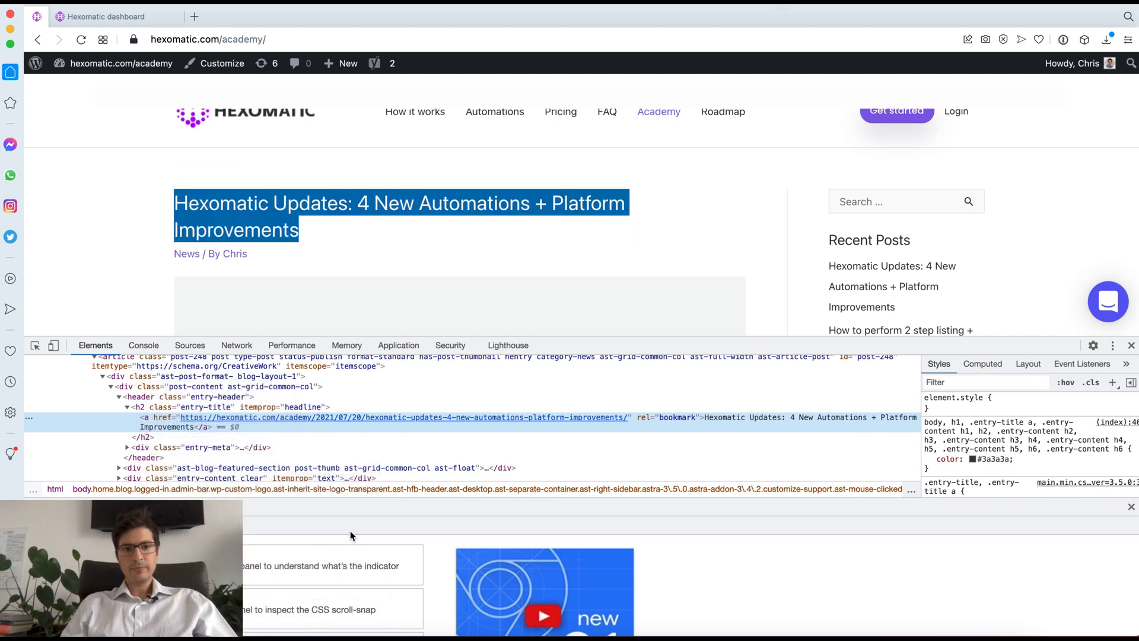
- Add a custom Text field 'Title_V2' with selector #post-248 > div > div > header > h2 > a
{"action": "left_click", "coordinate": [136, 23]}
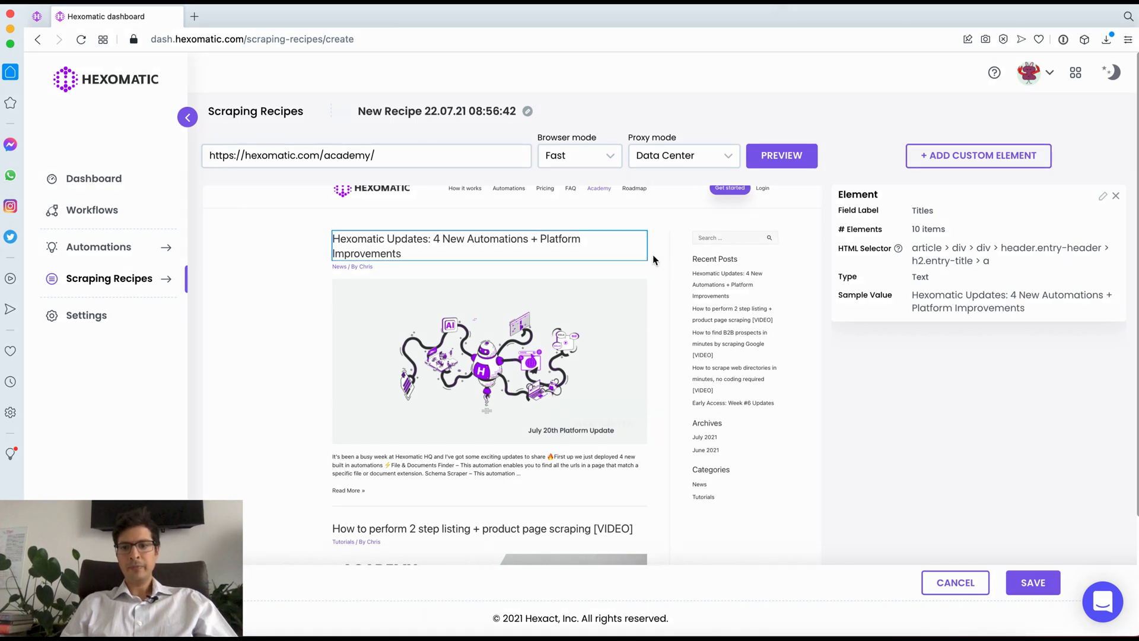
{"action": "left_click", "coordinate": [950, 157]}
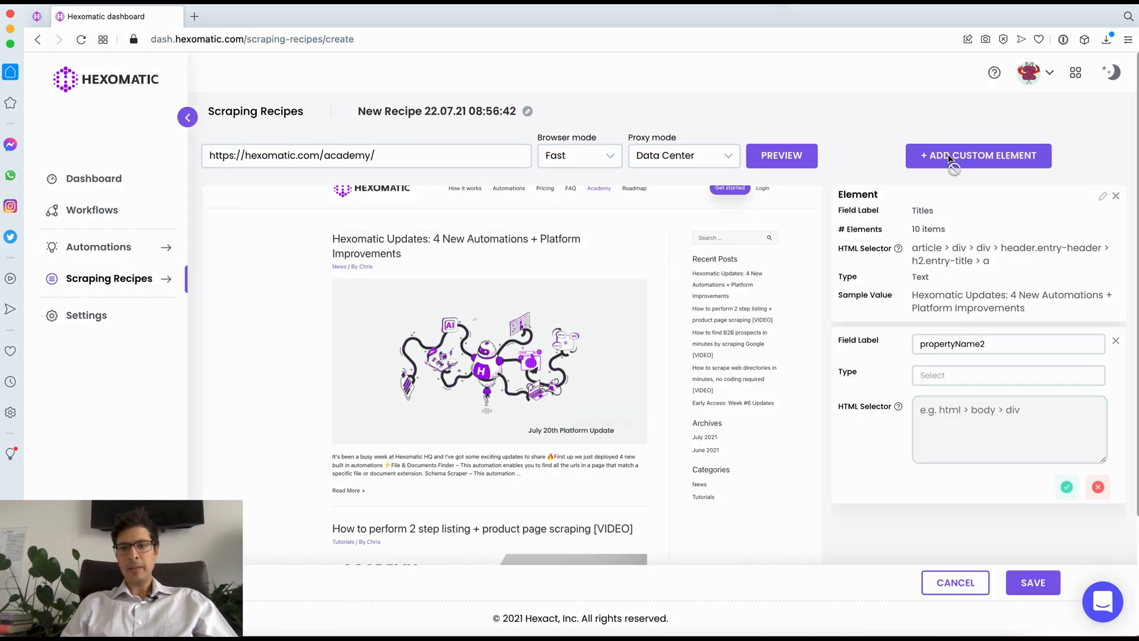
{"action": "double_click", "coordinate": [959, 346]}
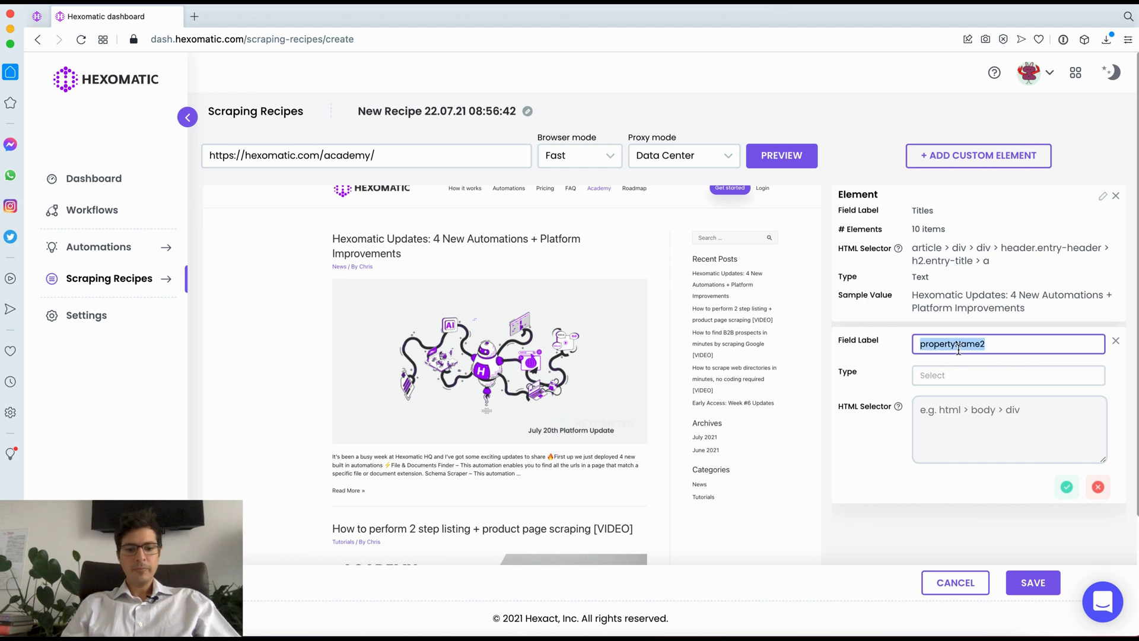
{"action": "type", "text": "Title_V2"}
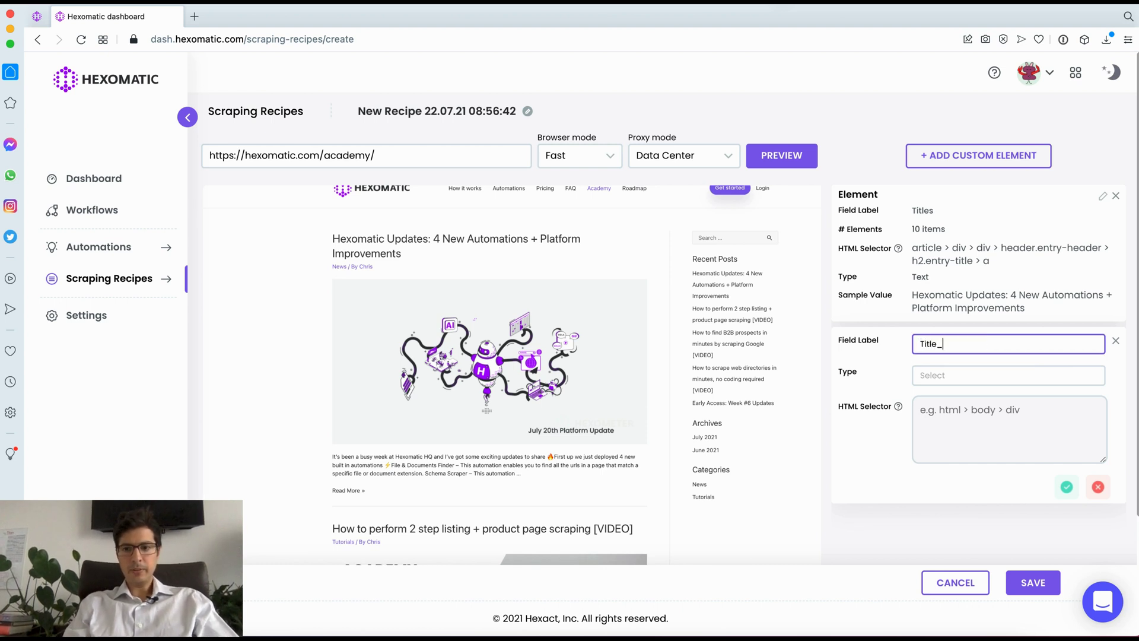
{"action": "left_click", "coordinate": [961, 377]}
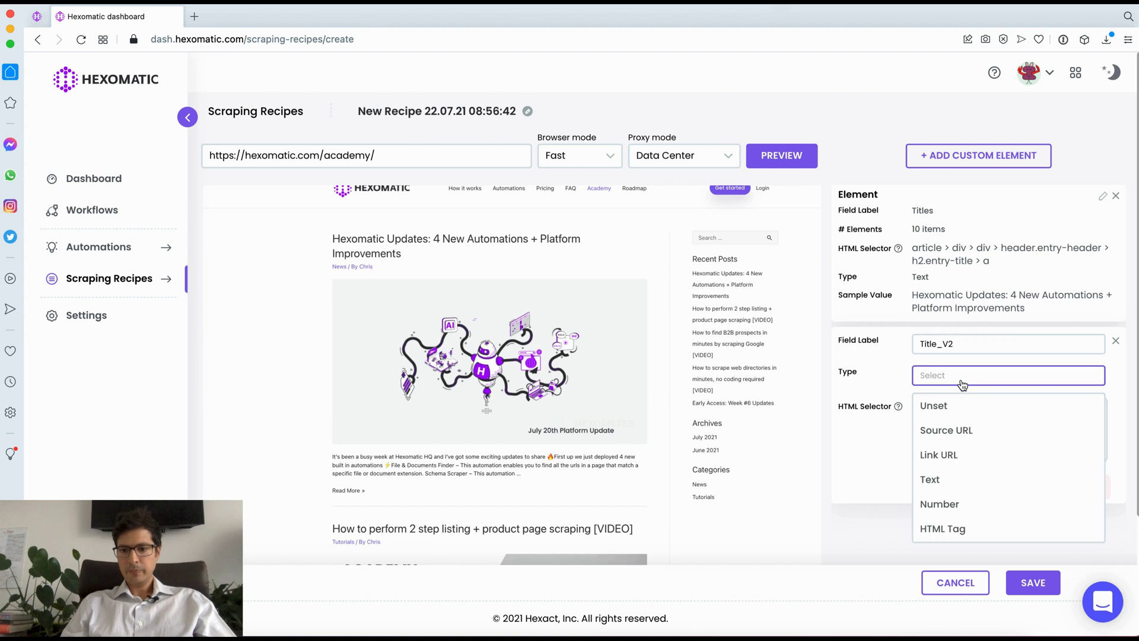
{"action": "left_click", "coordinate": [954, 488]}
{"action": "left_click", "coordinate": [951, 434]}
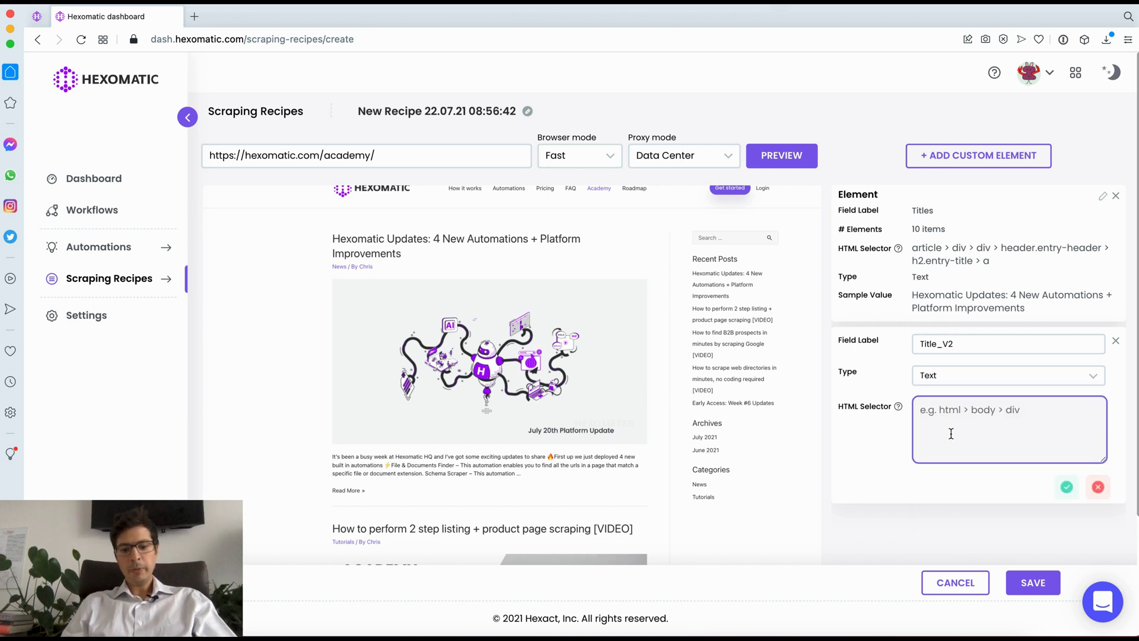
{"action": "key", "text": "ctrl+v"}
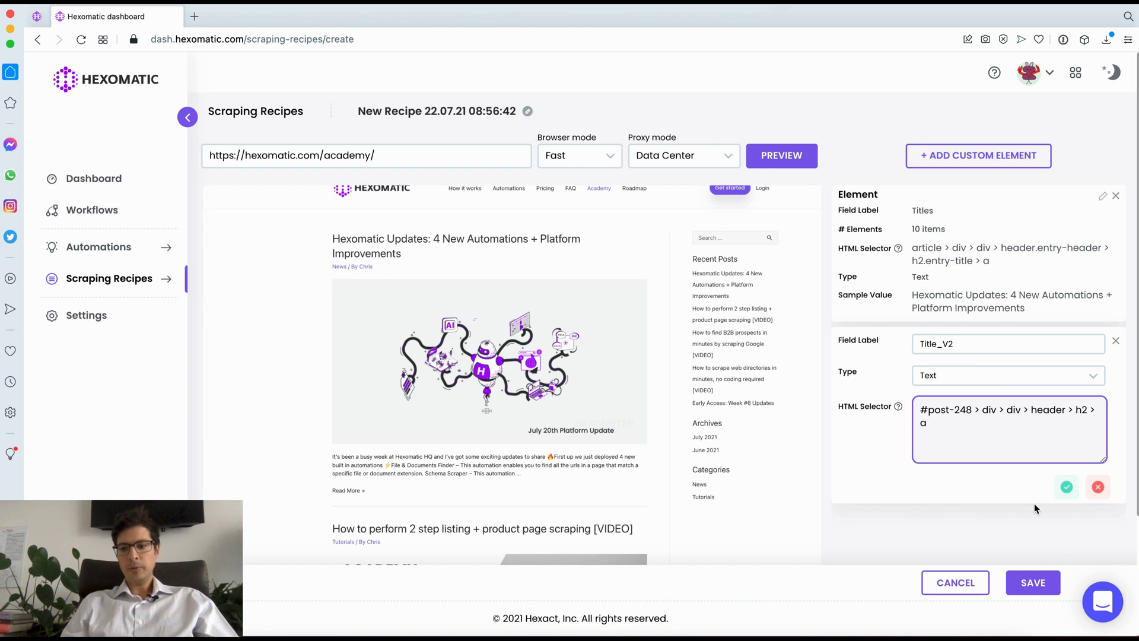
{"action": "left_click", "coordinate": [1064, 488]}
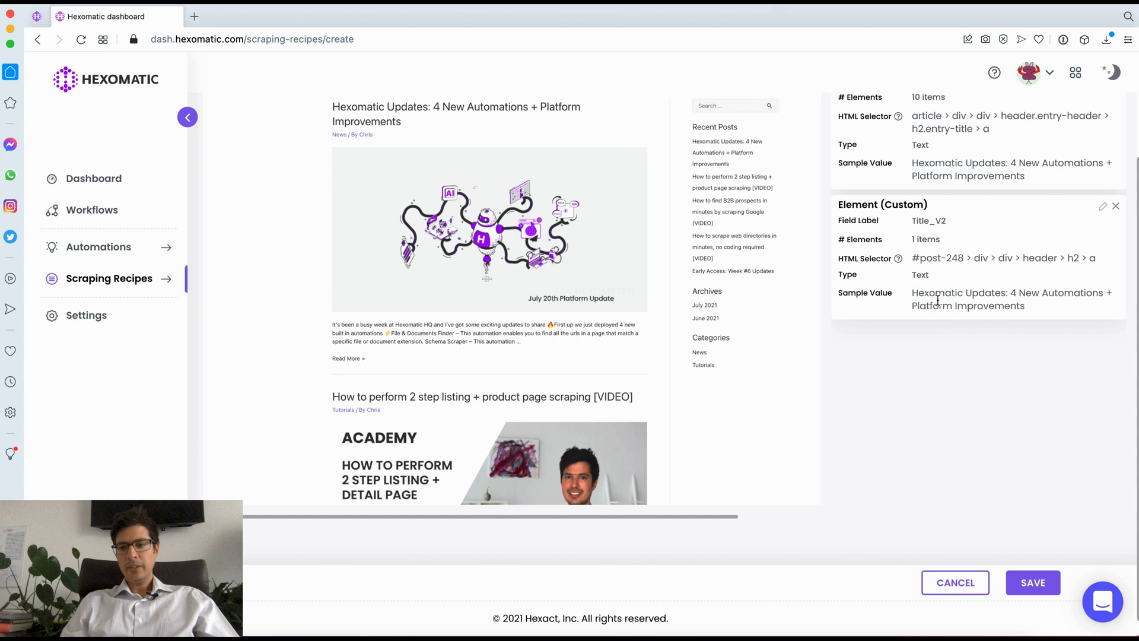
- Remove '#post-248 >' from Title_V2's selector, leaving div > div > header > h2 > a
{"action": "scroll", "coordinate": [938, 300], "scroll_direction": "up", "scroll_amount": 2}
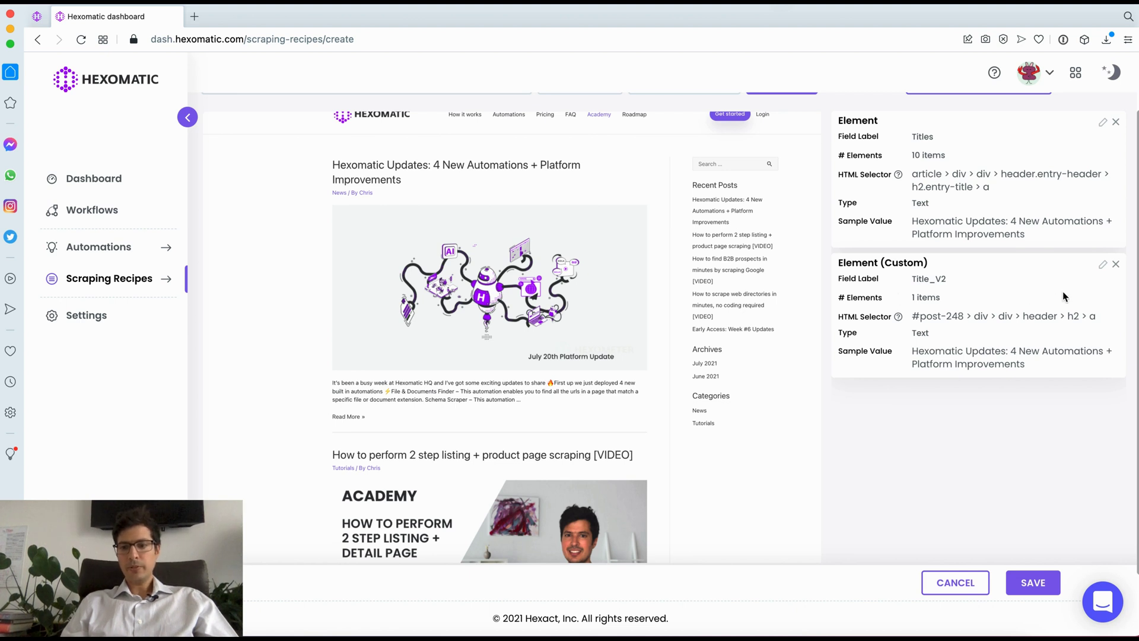
{"action": "left_click", "coordinate": [1103, 265]}
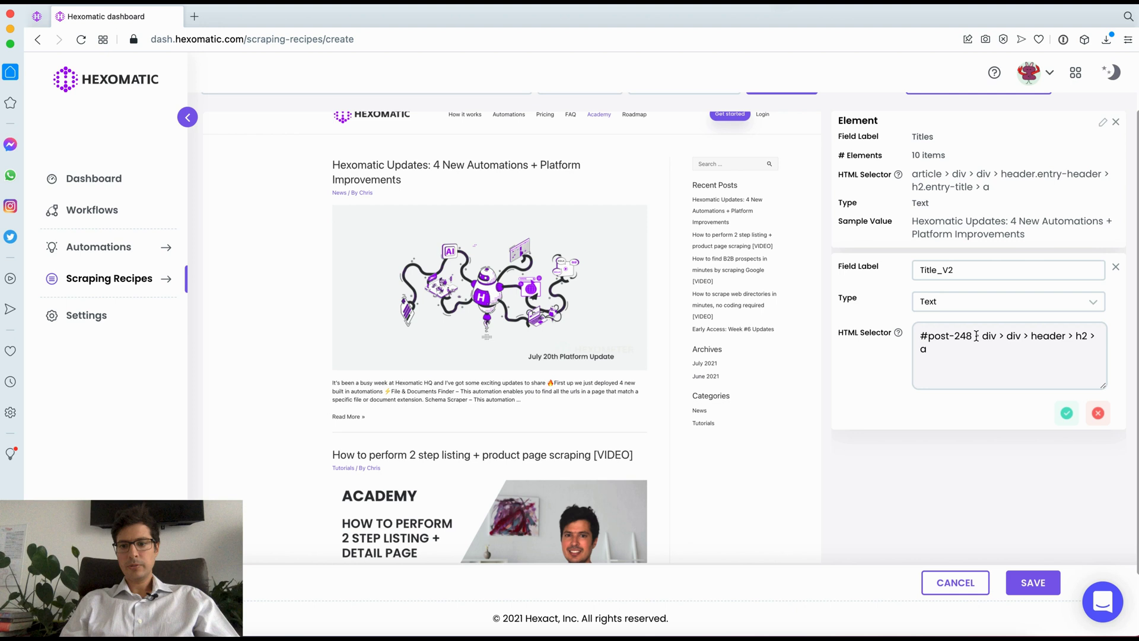
{"action": "left_click_drag", "start_coordinate": [974, 337], "coordinate": [917, 337]}
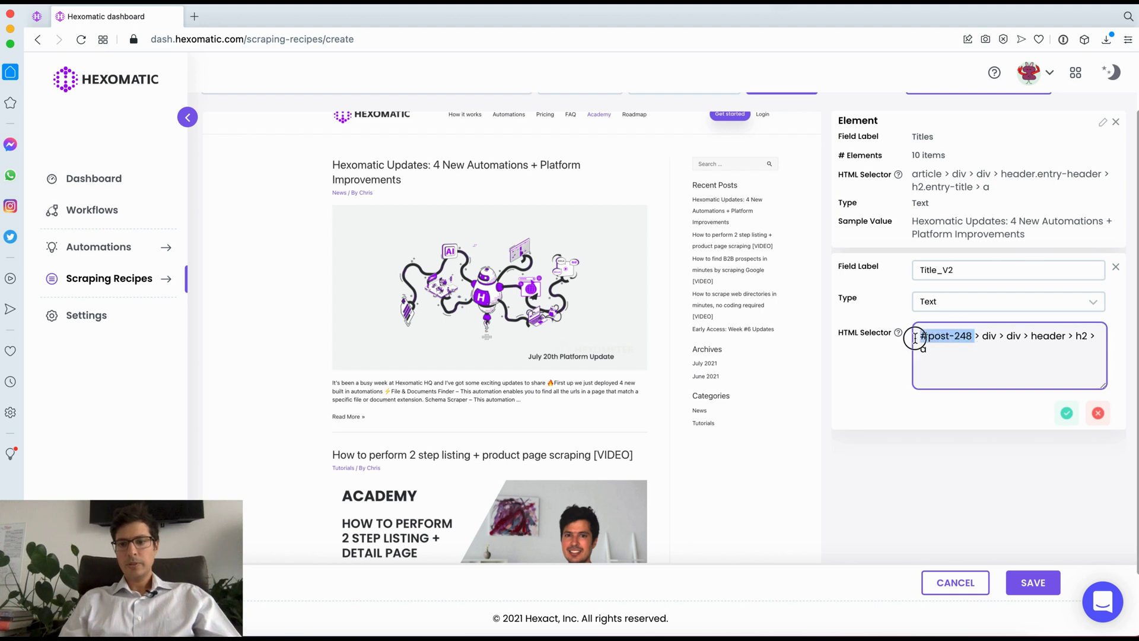
{"action": "key", "text": "BackSpace"}
{"action": "key", "text": "BackSpace"}
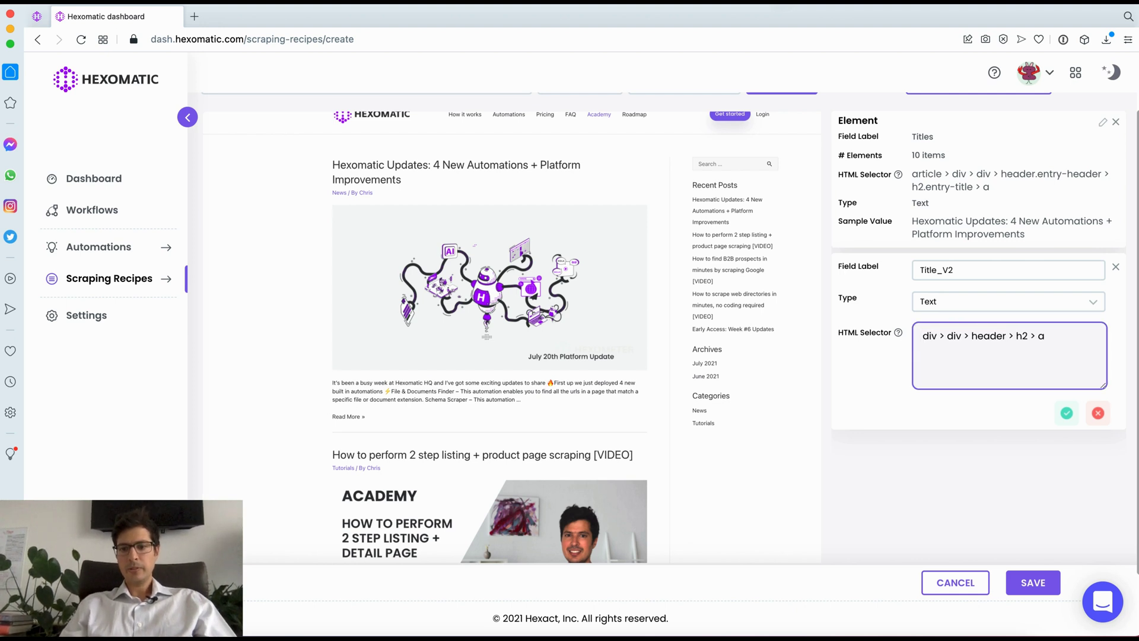
{"action": "left_click", "coordinate": [1067, 415]}
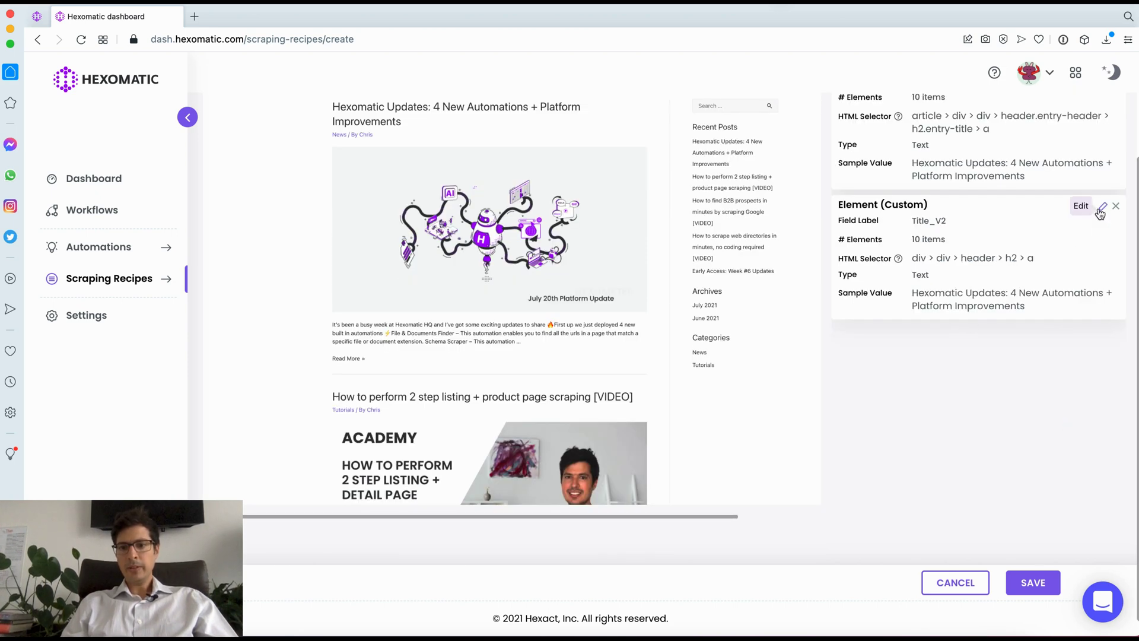
{"action": "scroll", "coordinate": [1025, 345], "scroll_direction": "up", "scroll_amount": 3}
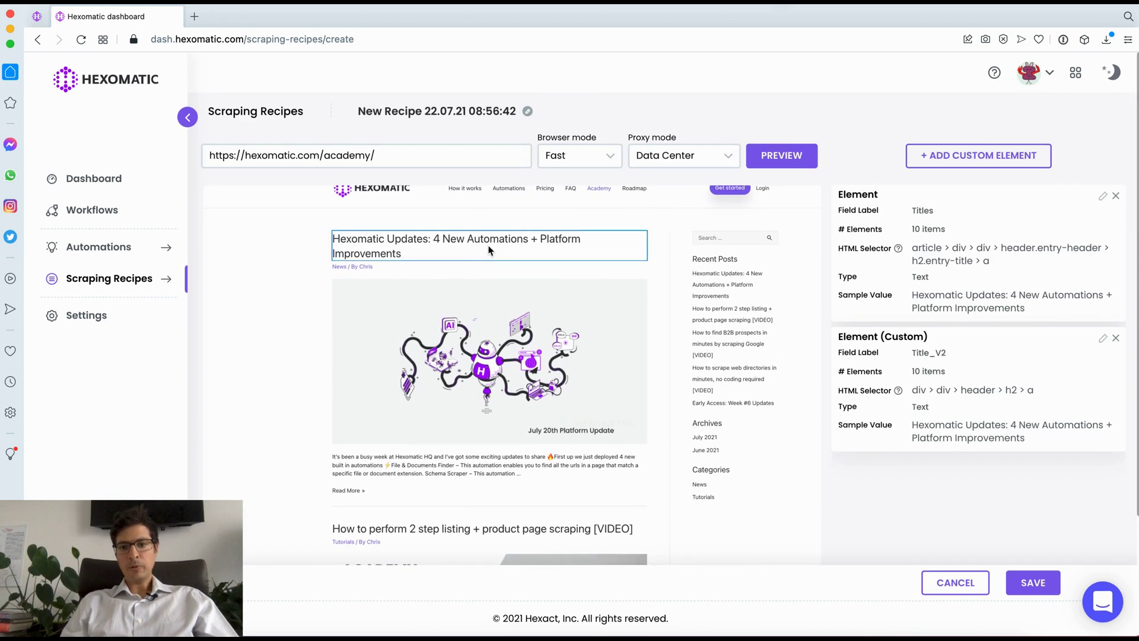
{"action": "left_click", "coordinate": [1103, 338]}
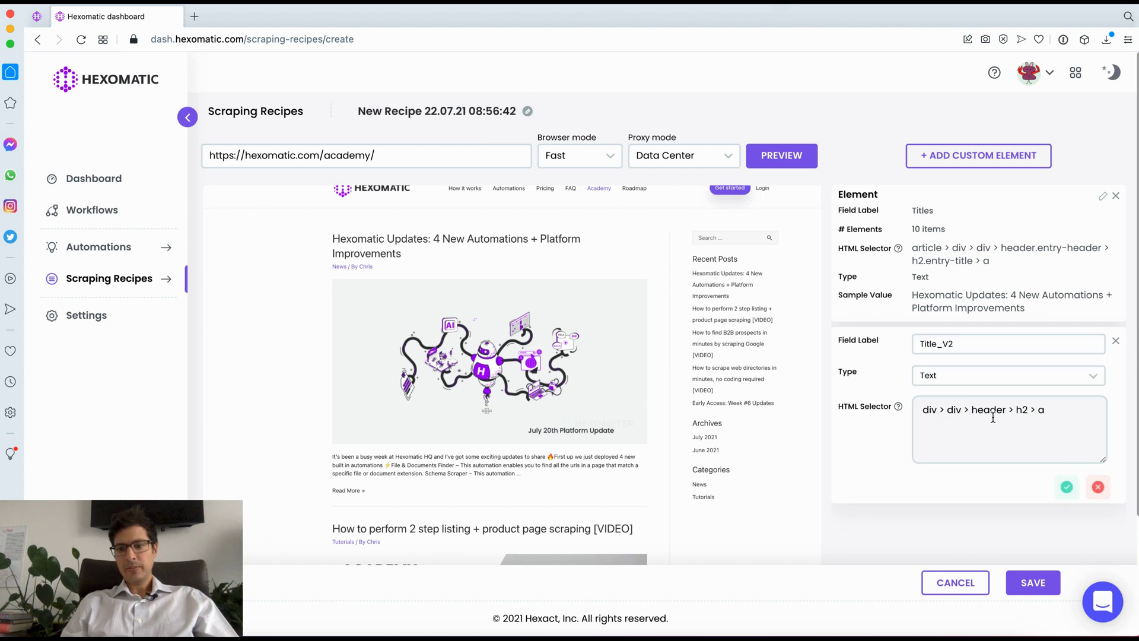
{"action": "left_click", "coordinate": [1097, 489]}
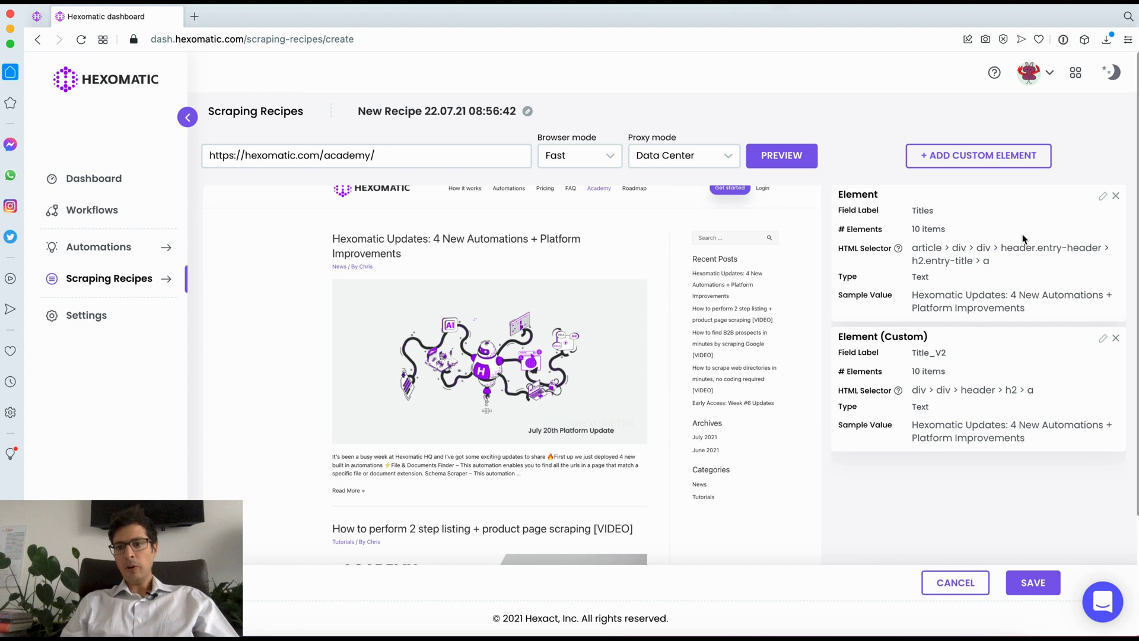
{"action": "left_click", "coordinate": [1101, 199]}
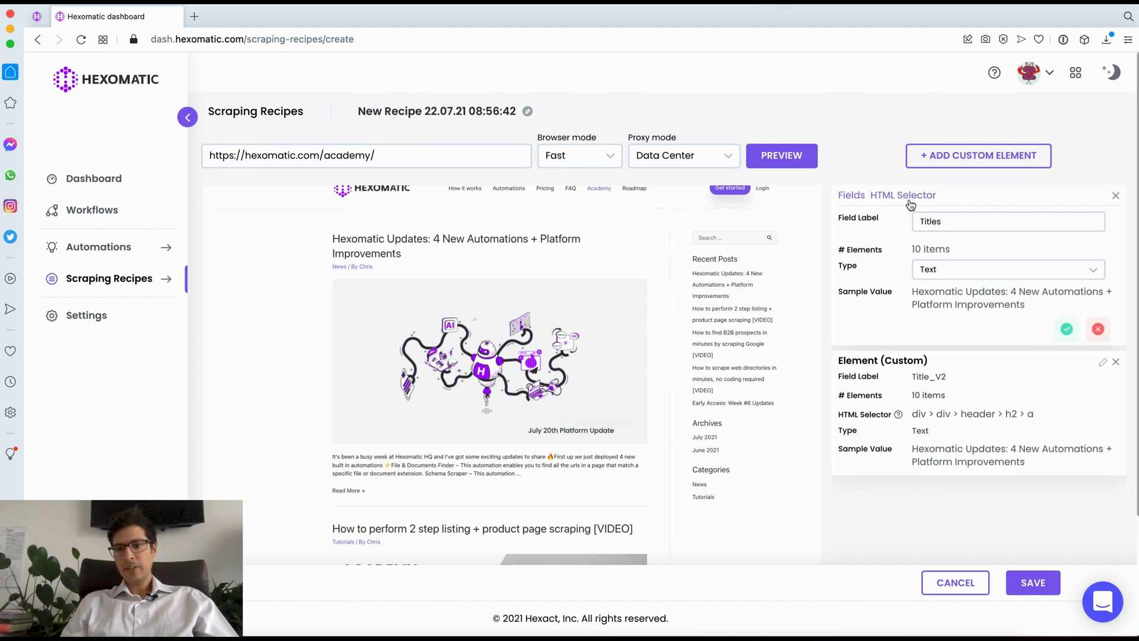
{"action": "left_click", "coordinate": [997, 233]}
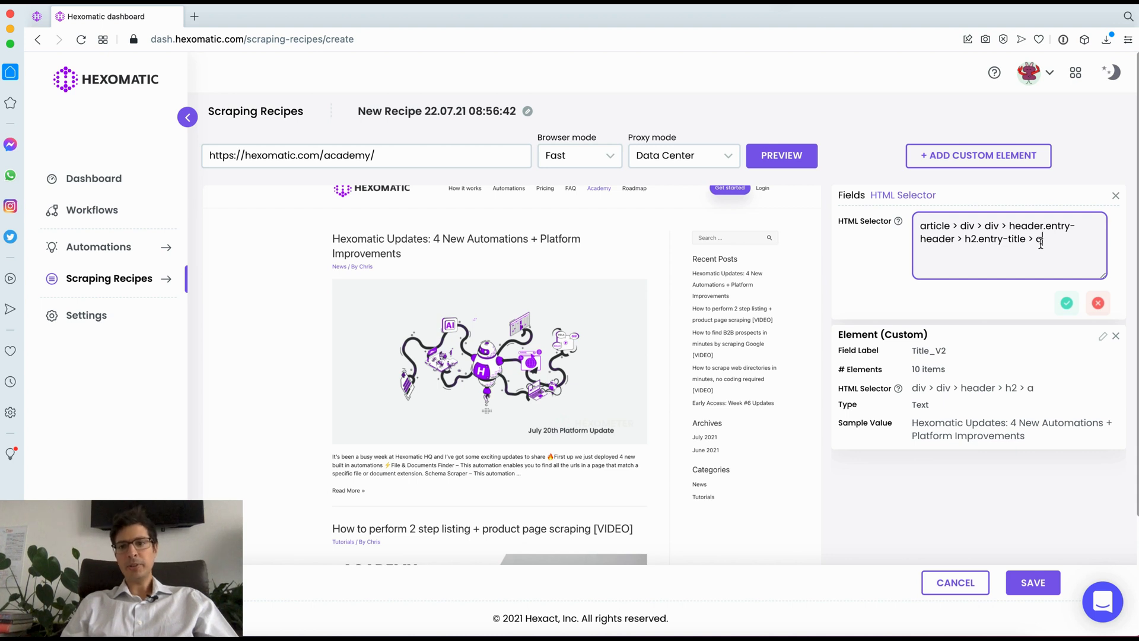
{"action": "left_click", "coordinate": [1098, 303]}
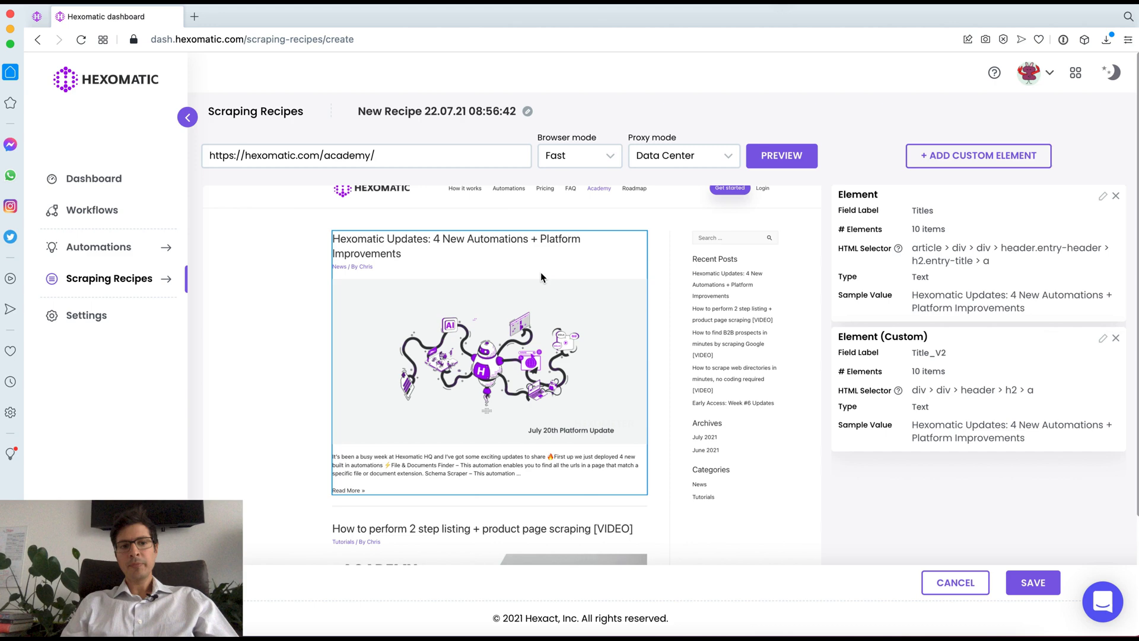
- On the academy page, inspect the first post's excerpt paragraph in DevTools
{"action": "left_click", "coordinate": [37, 18]}
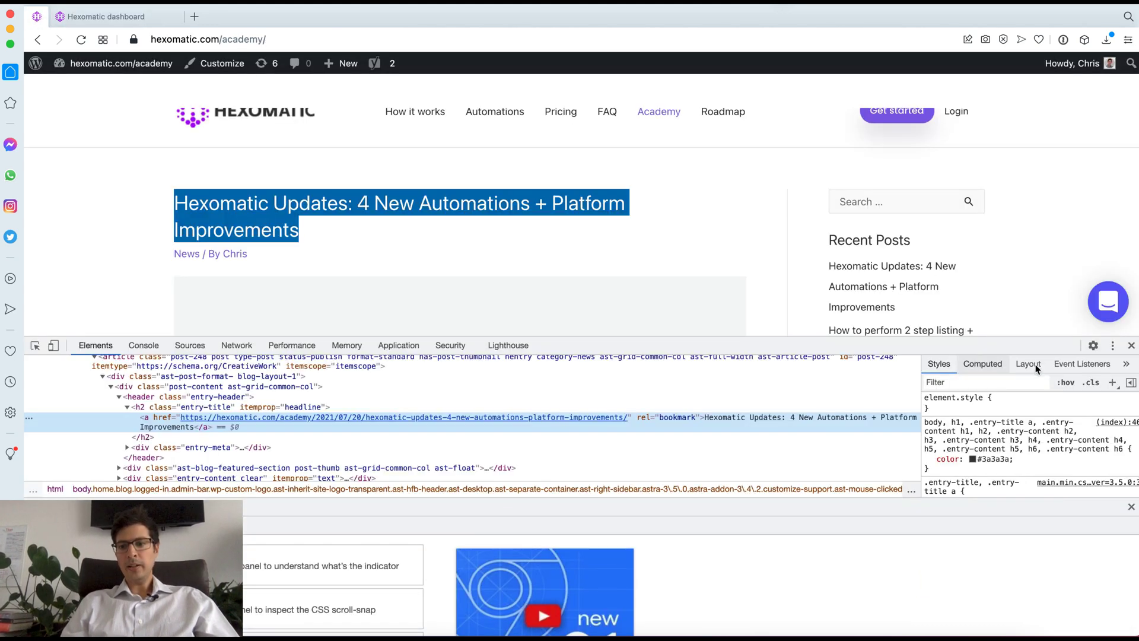
{"action": "left_click", "coordinate": [1132, 345]}
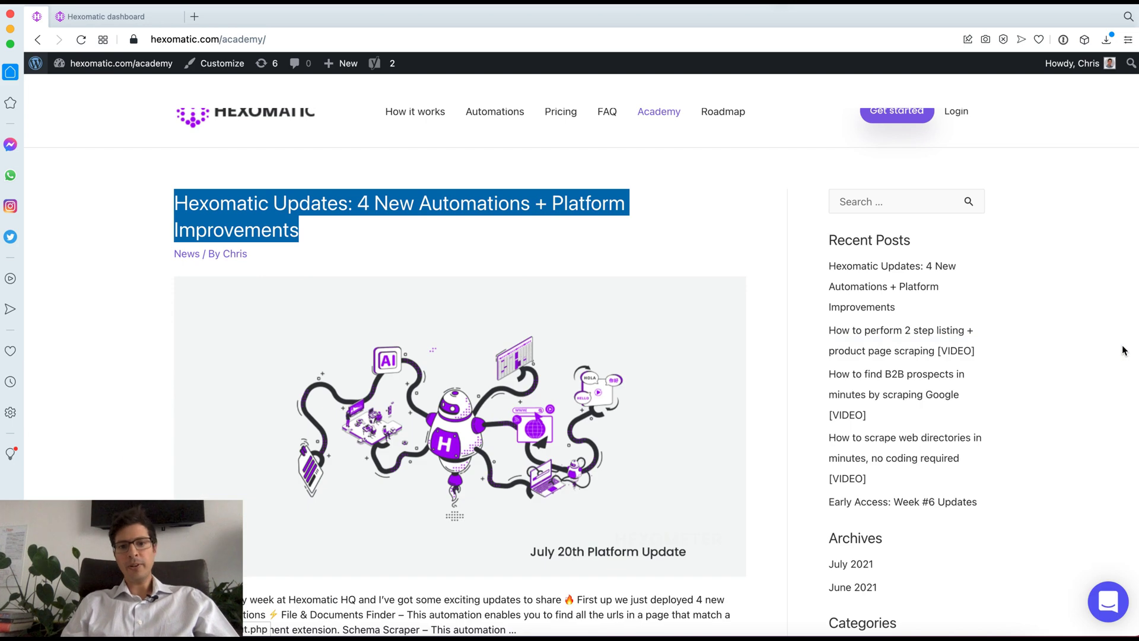
{"action": "scroll", "coordinate": [688, 256], "scroll_direction": "down", "scroll_amount": 7}
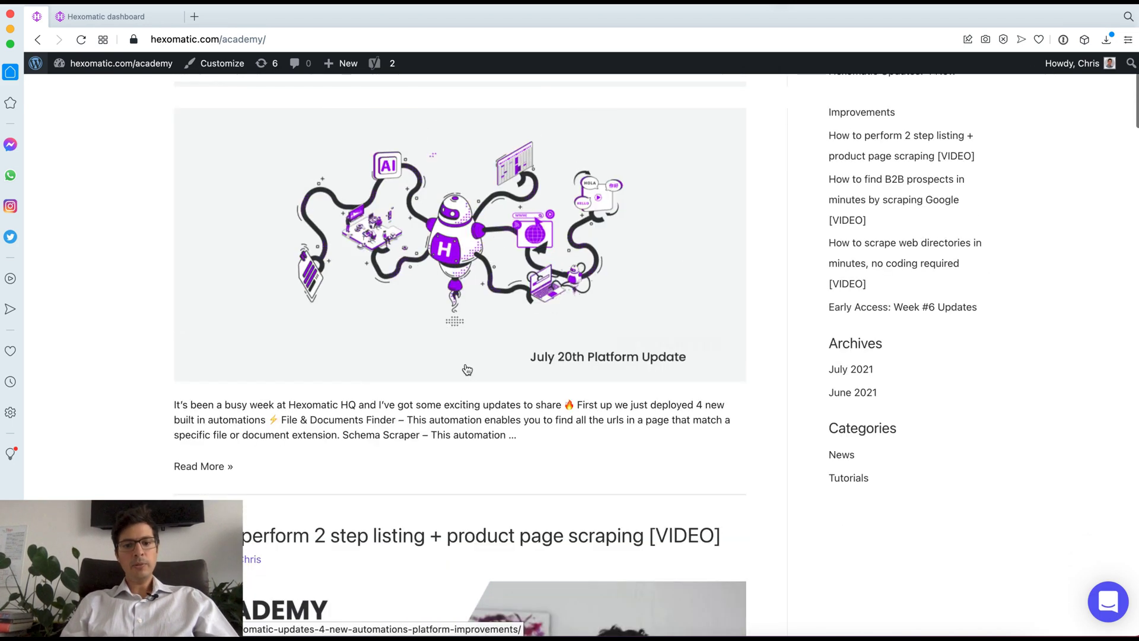
{"action": "right_click", "coordinate": [454, 421]}
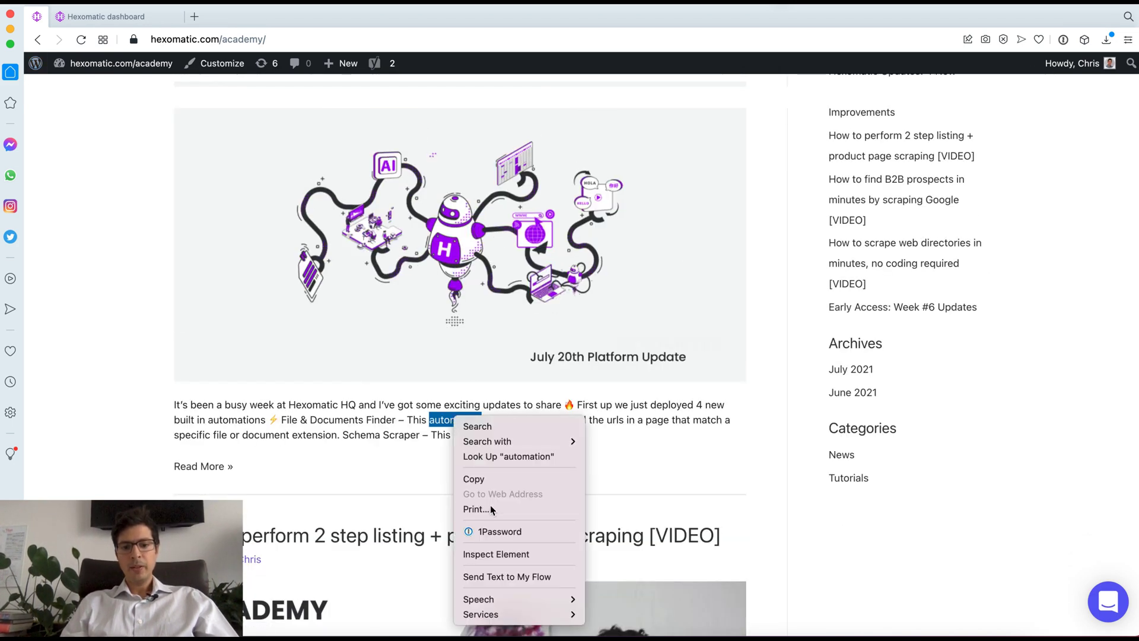
{"action": "left_click", "coordinate": [504, 553]}
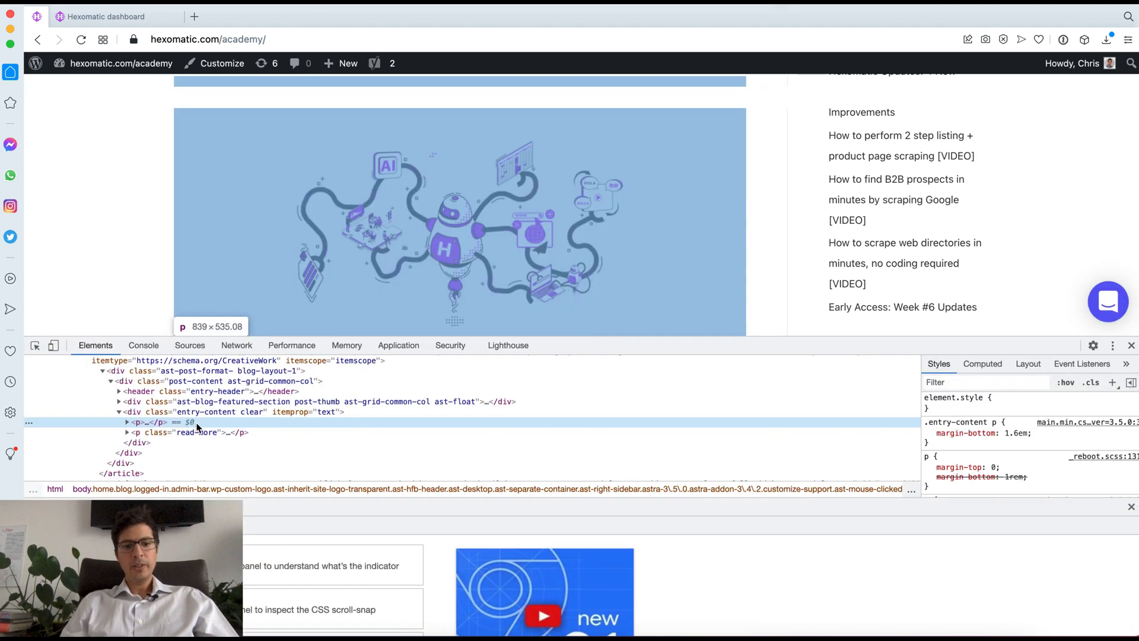
- Copy the CSS selector of the excerpt's <p> element
{"action": "right_click", "coordinate": [156, 422]}
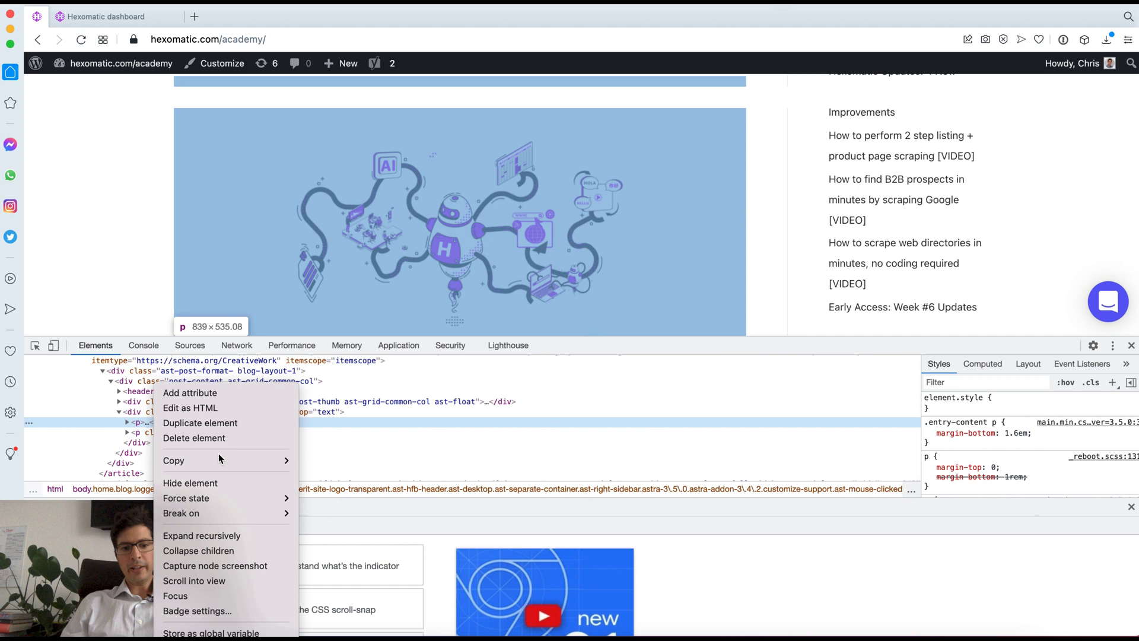
{"action": "mouse_move", "coordinate": [218, 457]}
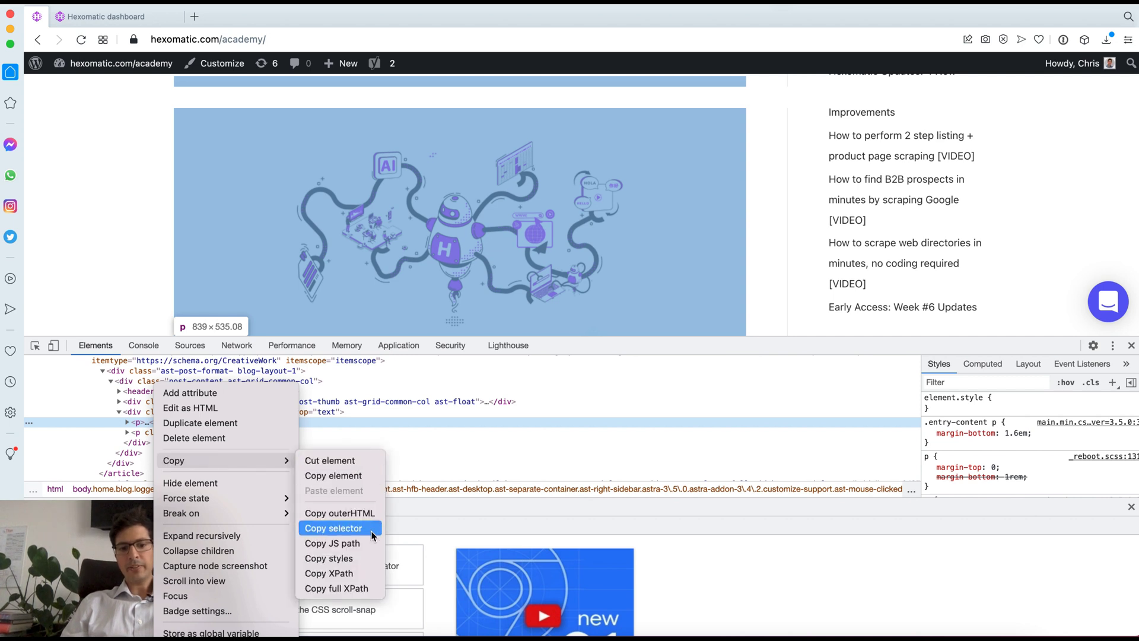
{"action": "left_click", "coordinate": [577, 353]}
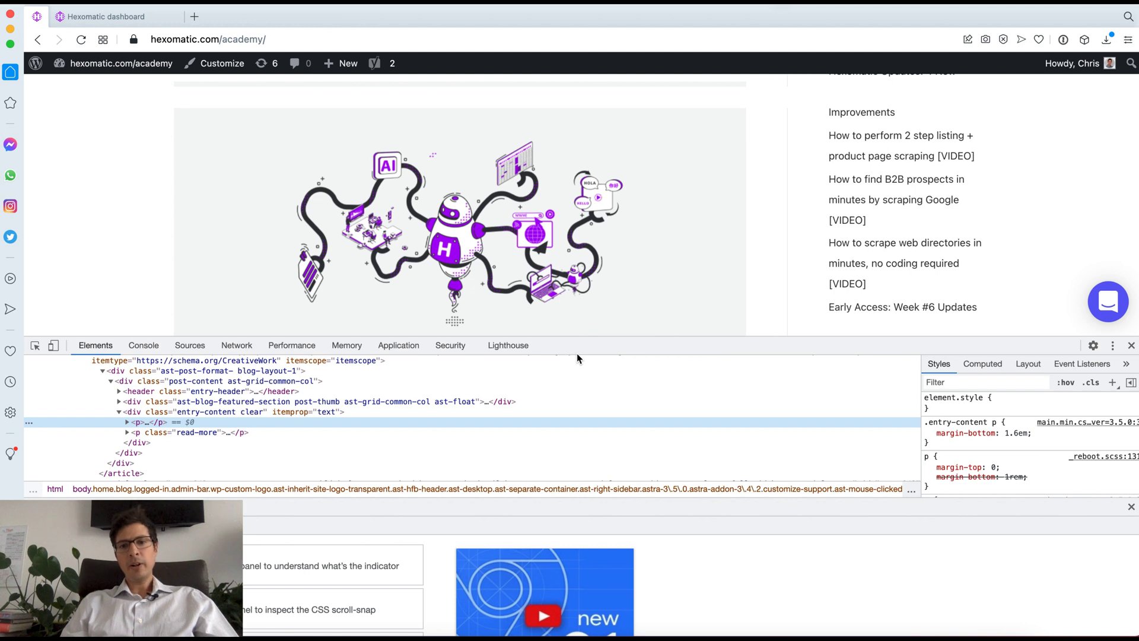